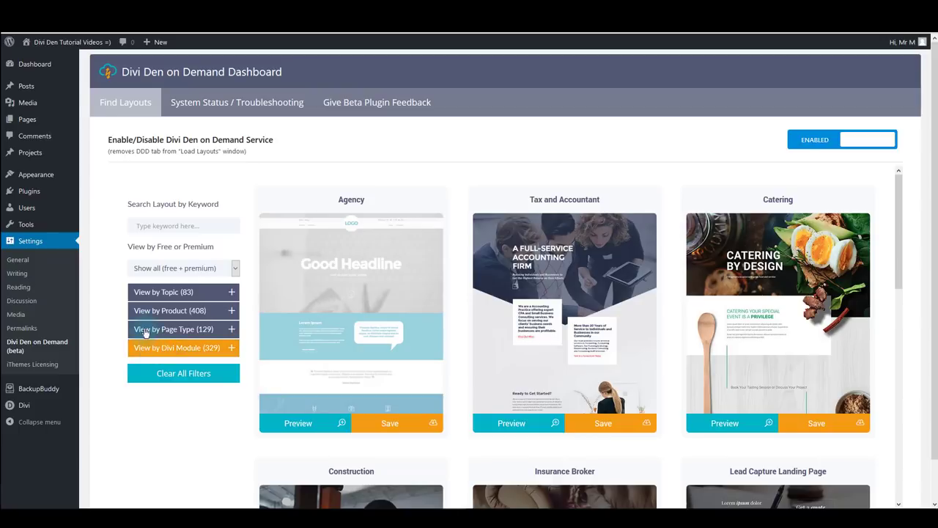
- Filter the Divi Den on Demand gallery to Free (58) layouts that use the Blog Module
click(167, 273)
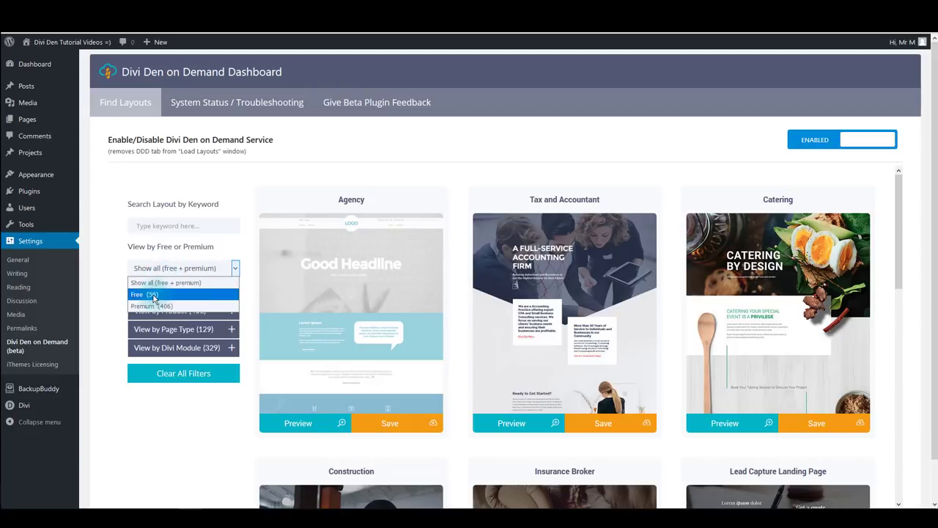
click(154, 295)
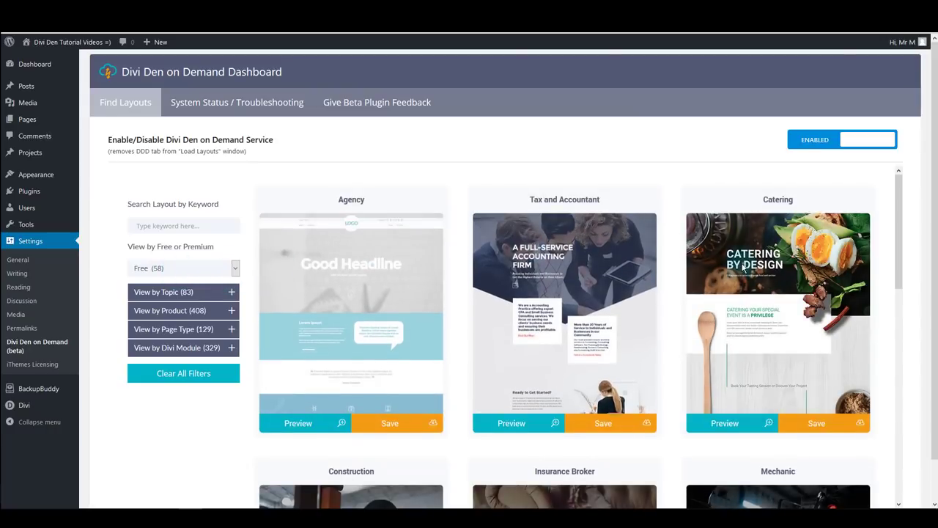
click(170, 292)
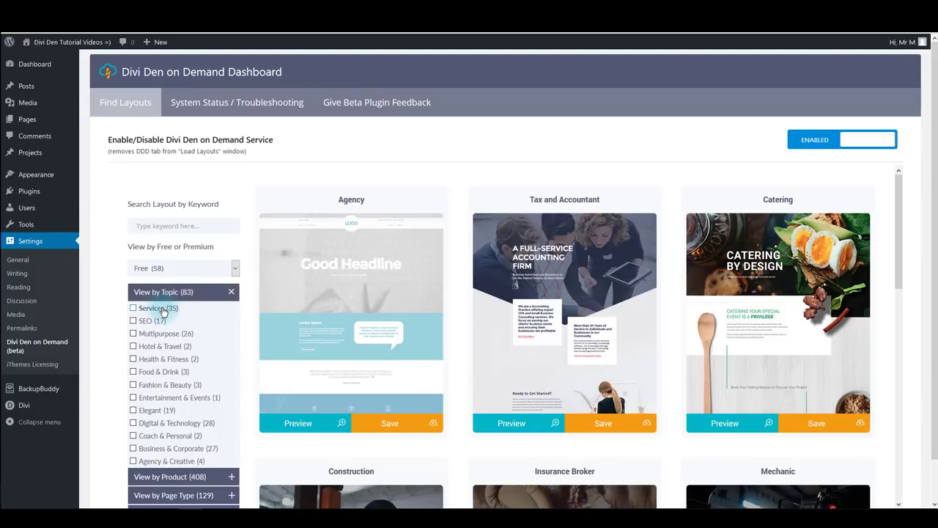
scroll(168, 351, down, 3)
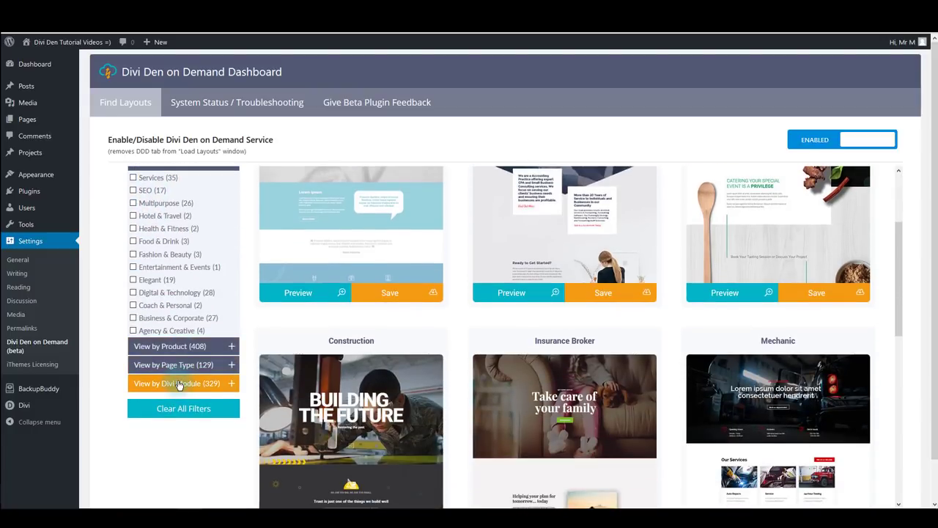
click(178, 384)
scroll(179, 385, down, 3)
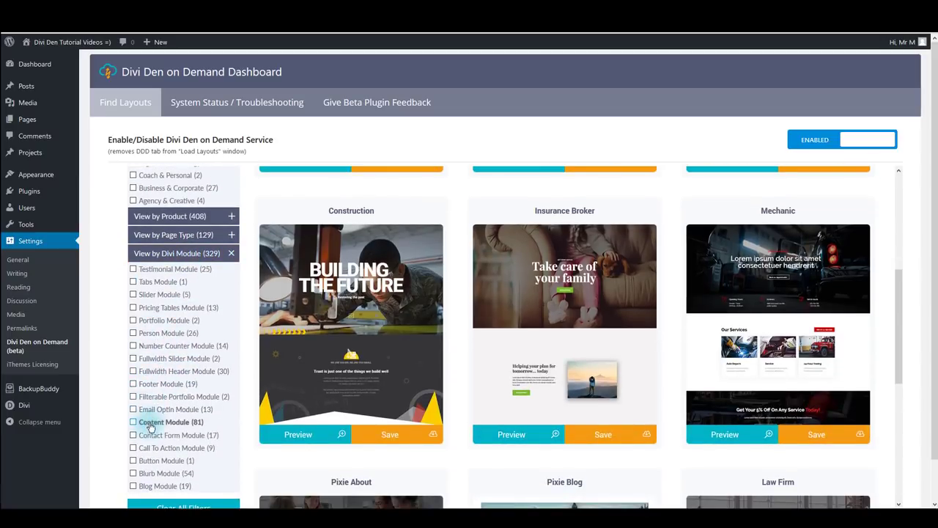
scroll(148, 425, down, 1)
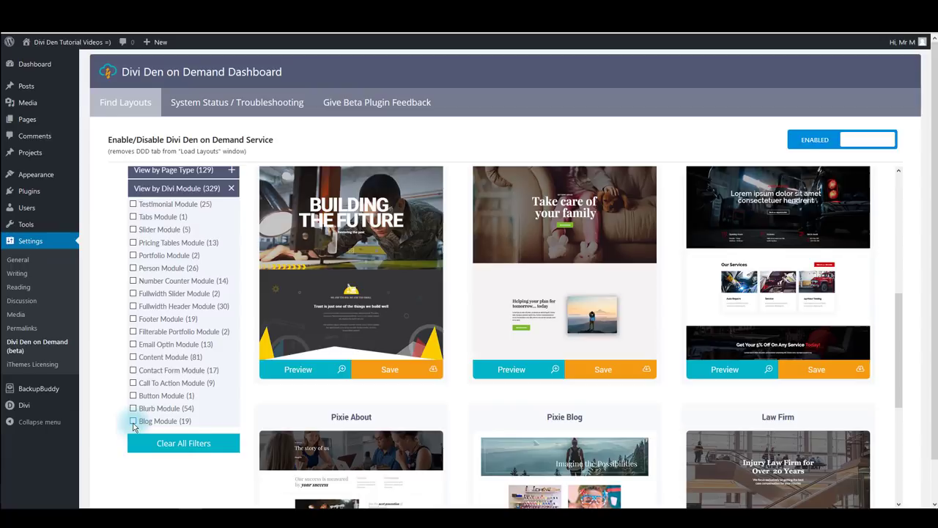
click(133, 422)
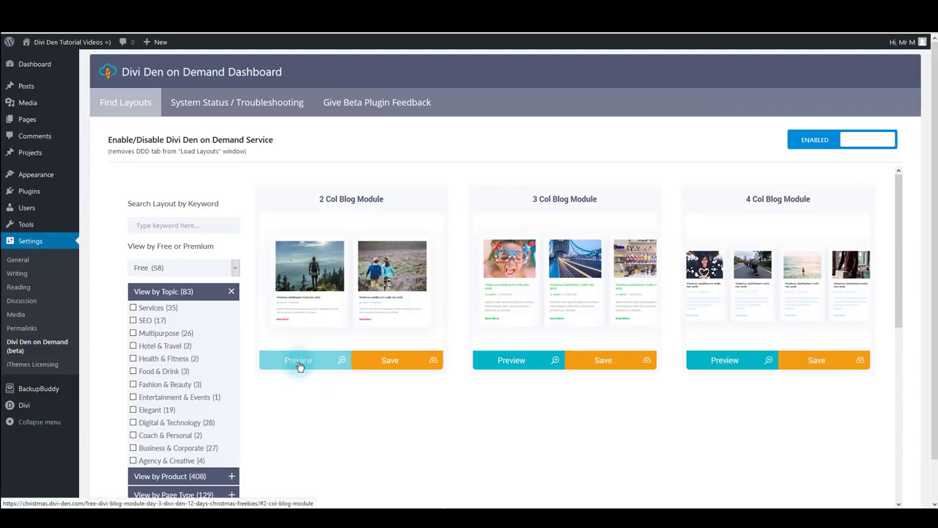
- Preview the 2 Col Blog Module layout, then save it to the Divi Library
click(299, 360)
scroll(563, 289, down, 2)
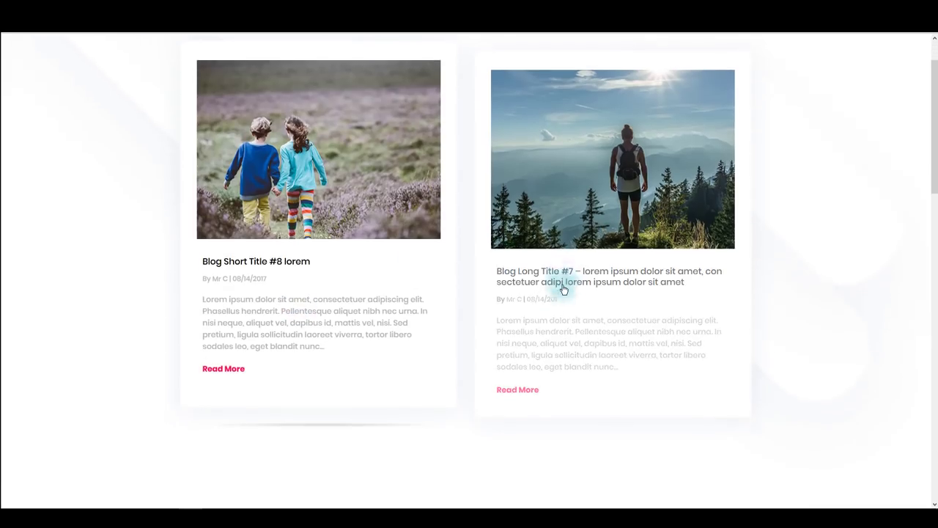
scroll(563, 289, down, 3)
scroll(562, 293, up, 3)
scroll(153, 92, up, 1)
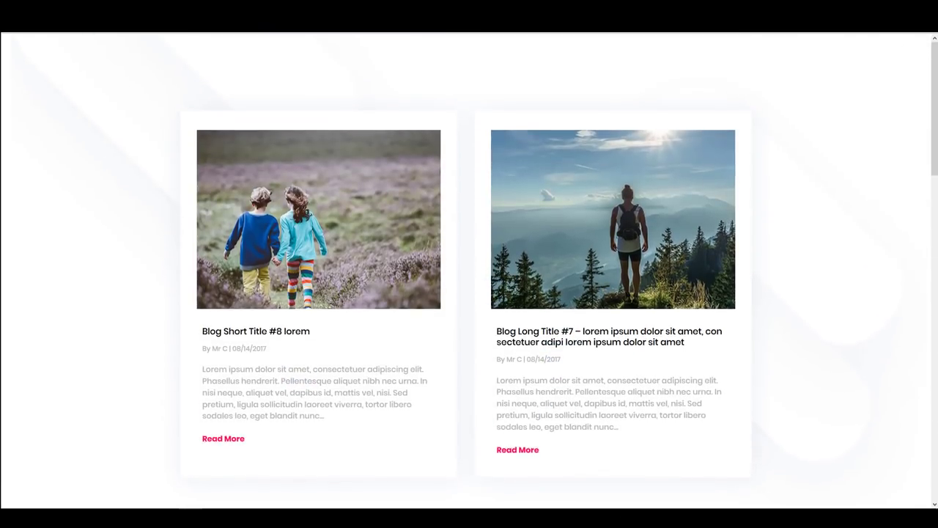
key(Escape)
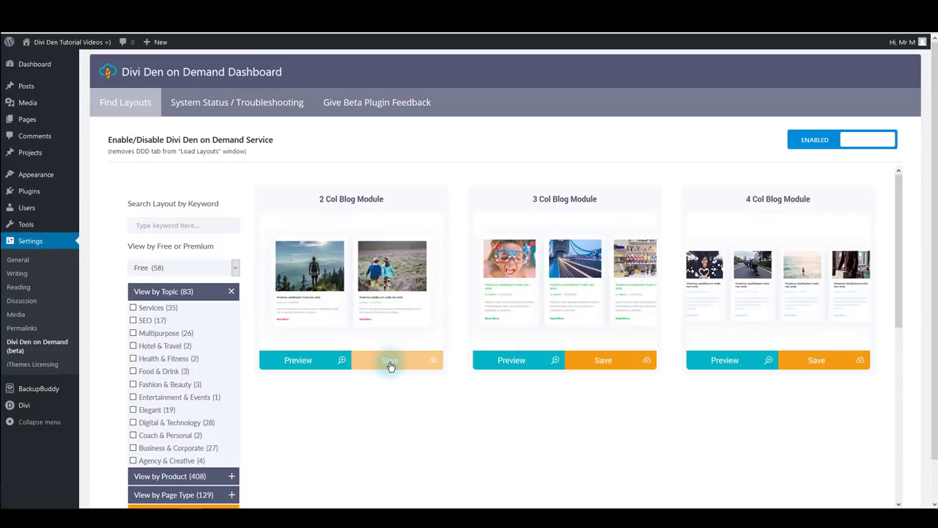
click(389, 364)
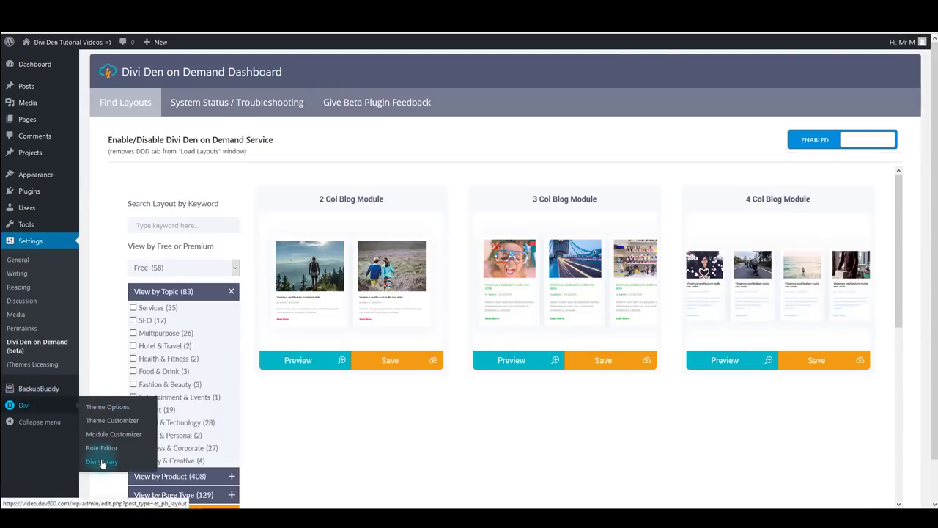
- Open the page's Load Layout gallery on the Divi Den on Demand tab
click(102, 462)
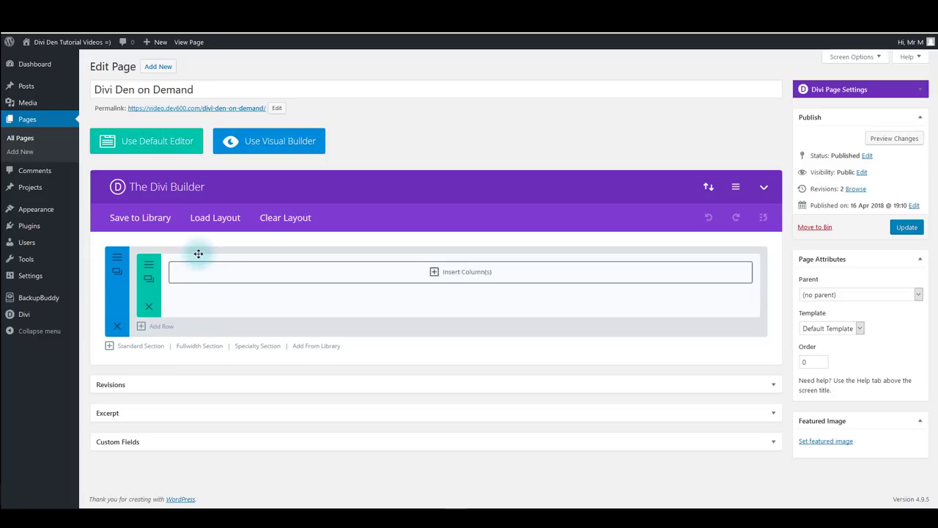
click(206, 220)
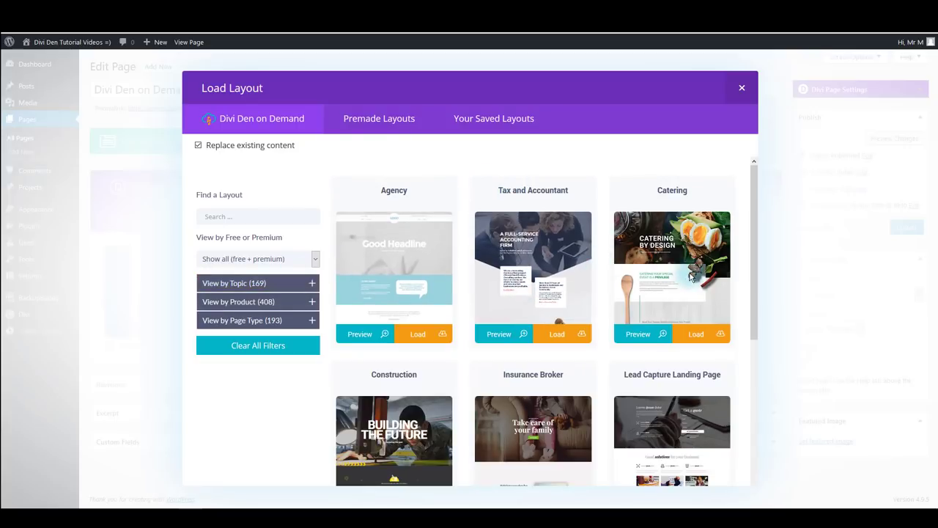
- Load the Catering layout into the page and scroll through the result
click(693, 340)
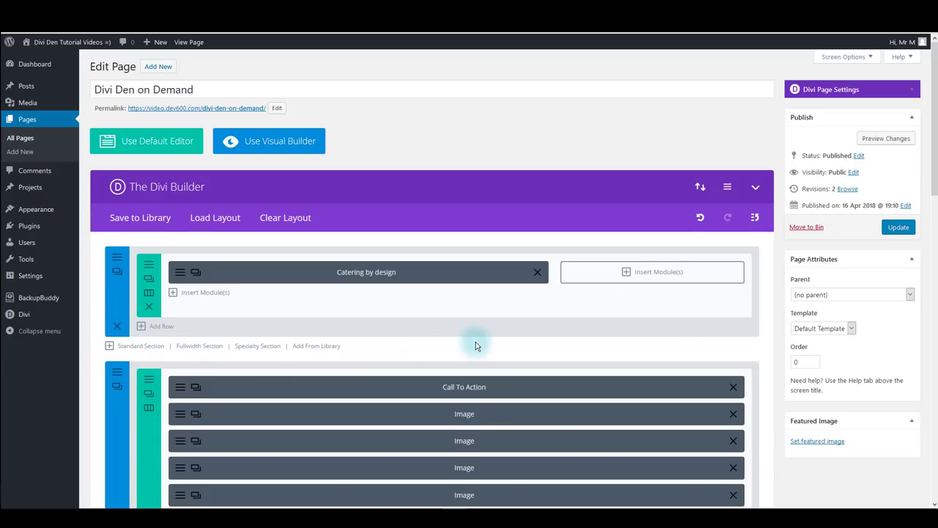
scroll(476, 342, down, 3)
scroll(476, 339, down, 3)
scroll(461, 350, up, 5)
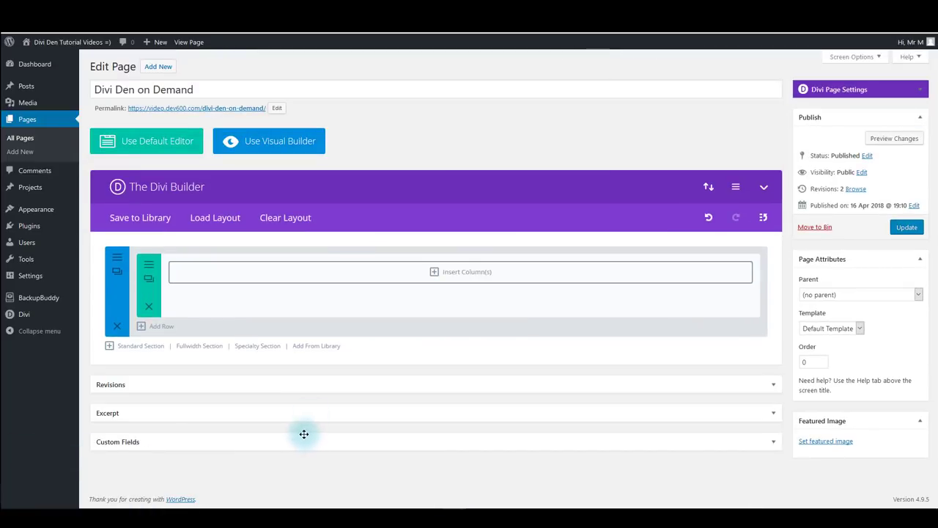
- Open Add From Library for the section, filter to Free sections and search for 'blog'
click(320, 347)
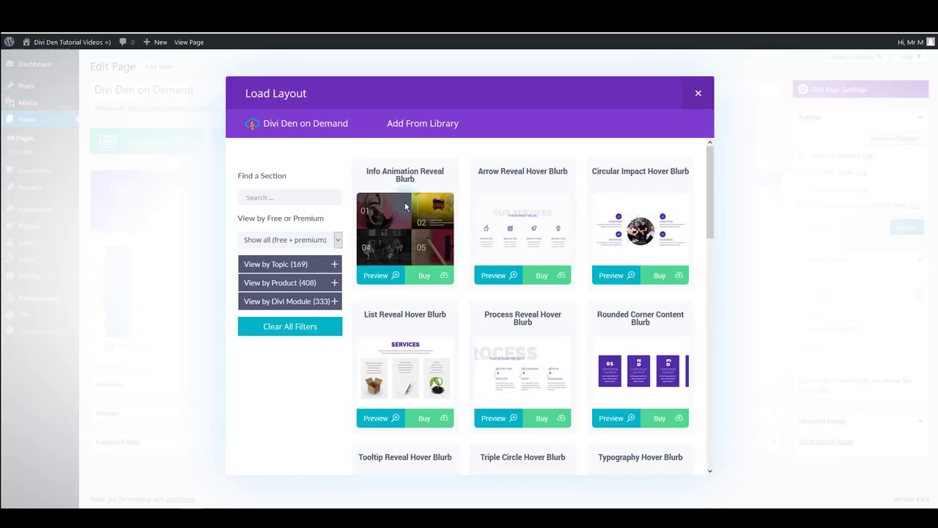
mouse_move(706, 191)
mouse_down()
mouse_move(723, 268)
mouse_move(724, 170)
mouse_up()
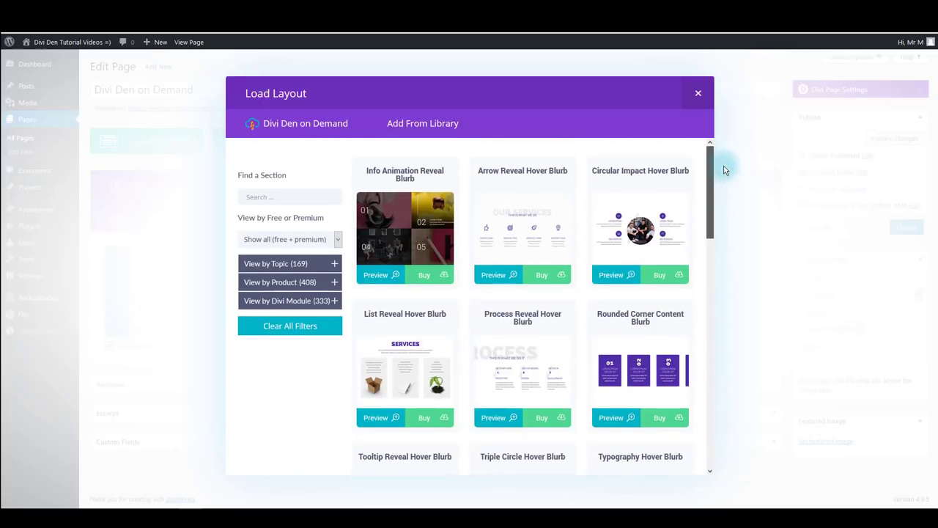
click(299, 242)
click(281, 268)
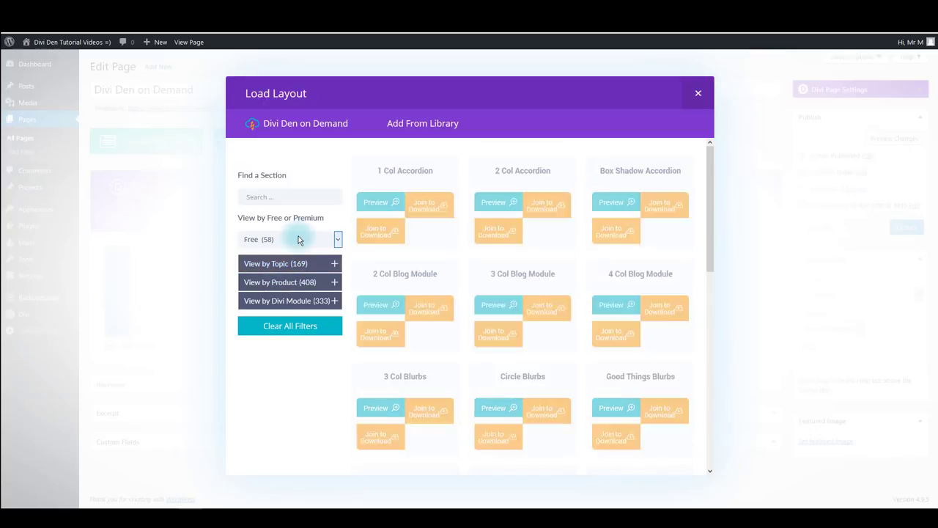
click(276, 197)
text(blog)
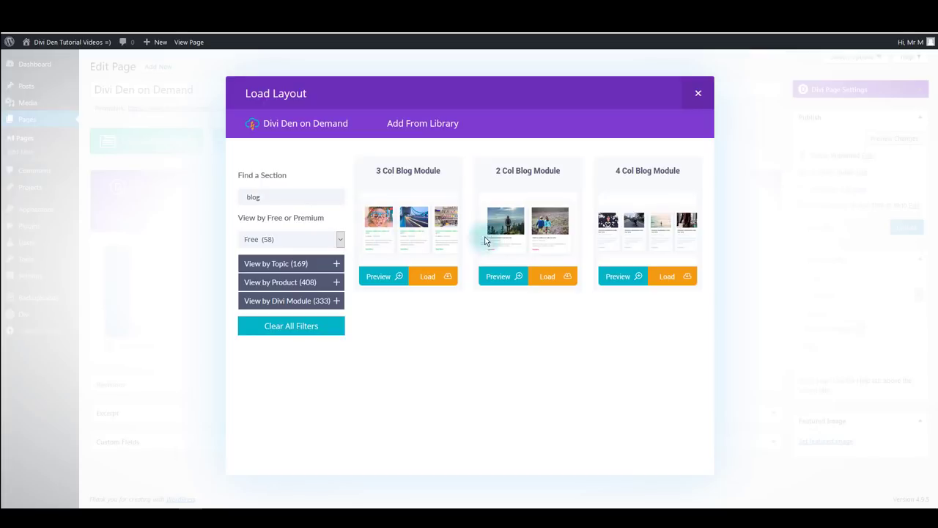
- Save the 2 Col Blog Module section, add the saved 2-col-blog-module section, and update the page
click(548, 277)
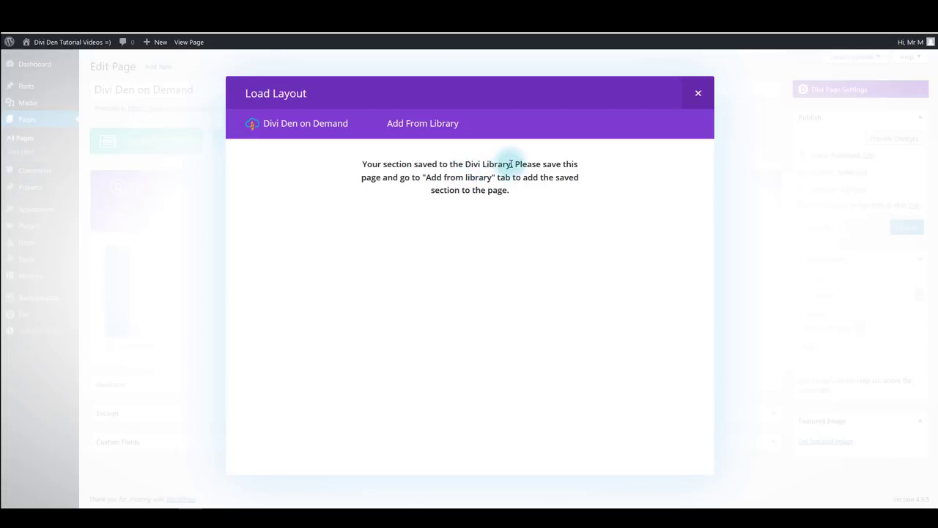
click(429, 126)
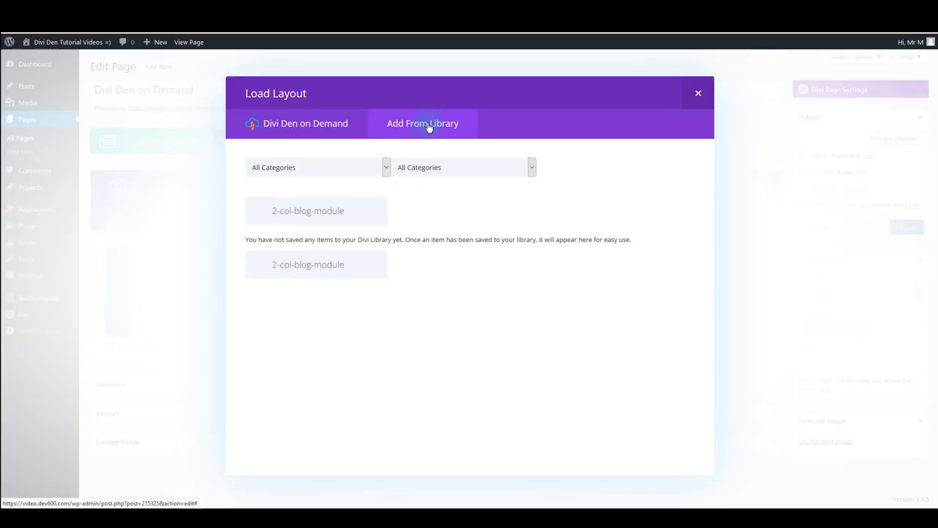
click(336, 219)
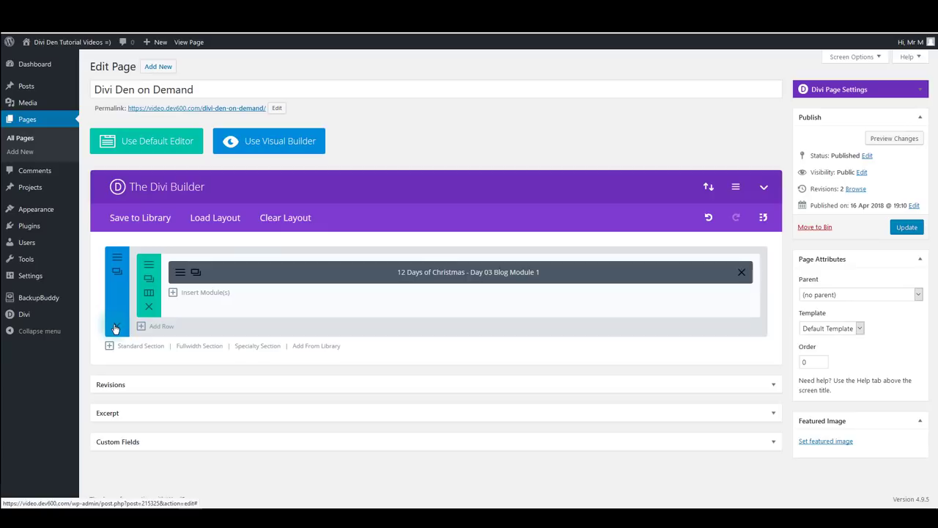
click(906, 227)
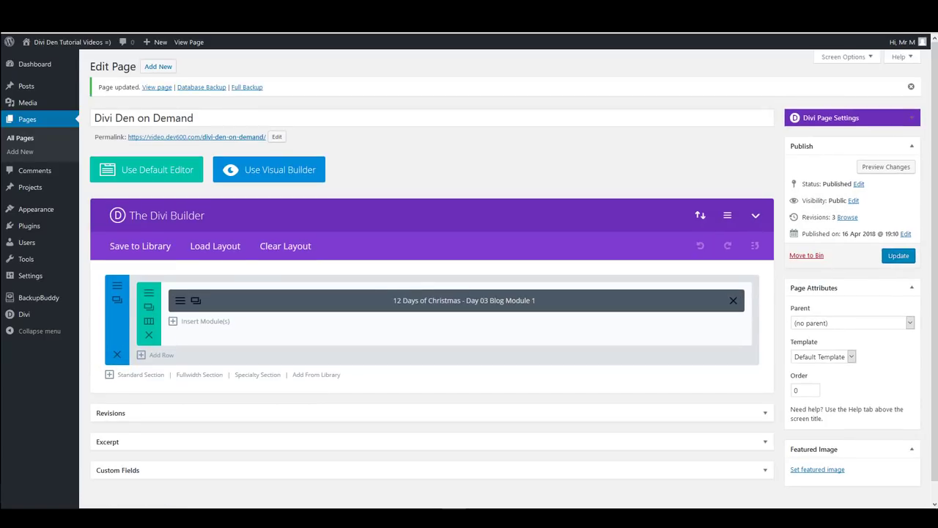